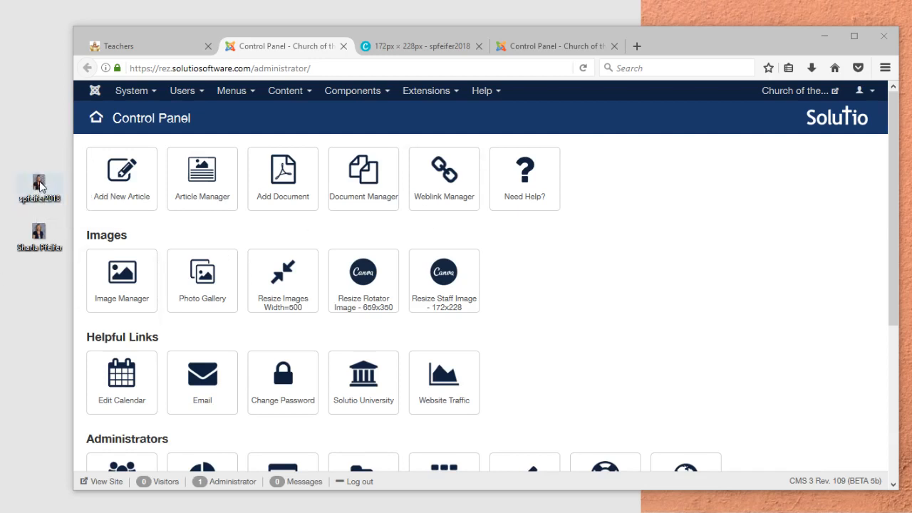
Review the teacher photos and entries on the public Teachers page
mouse_move(40, 186)
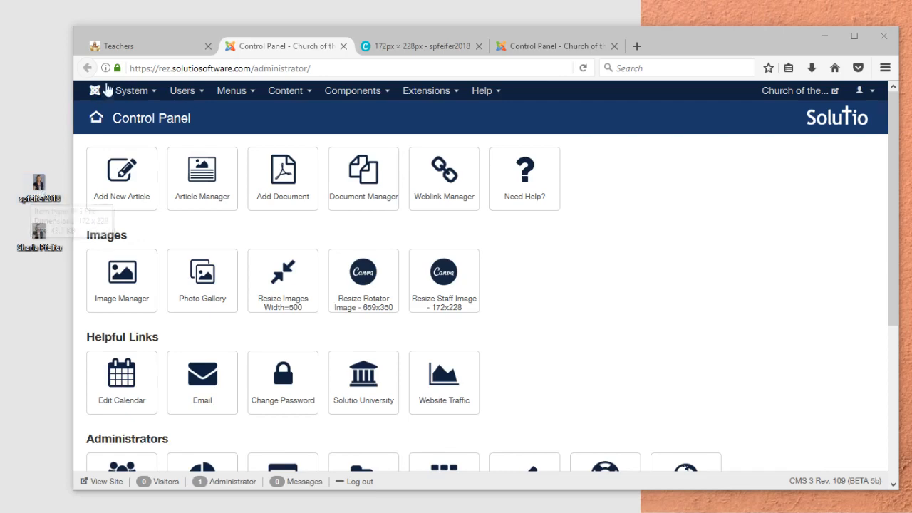
left_click(117, 49)
scroll(316, 203, "up", 15)
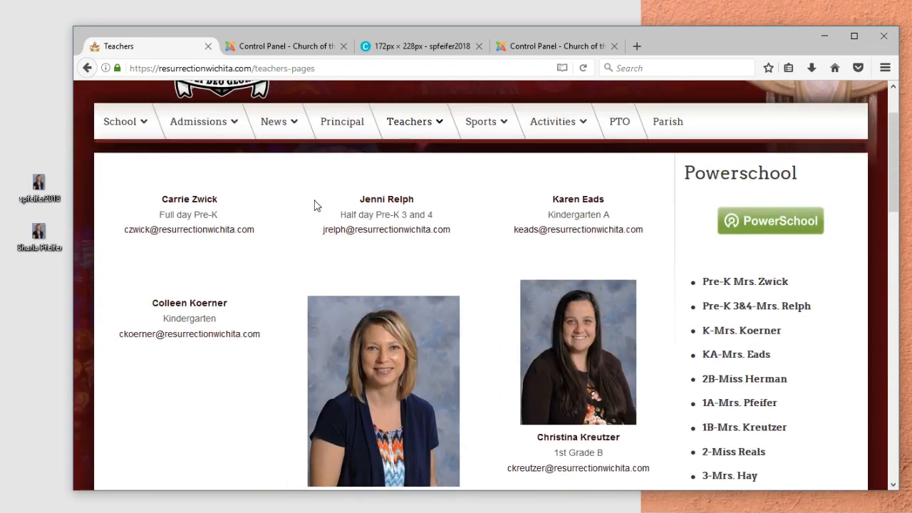
scroll(315, 203, "down", 3)
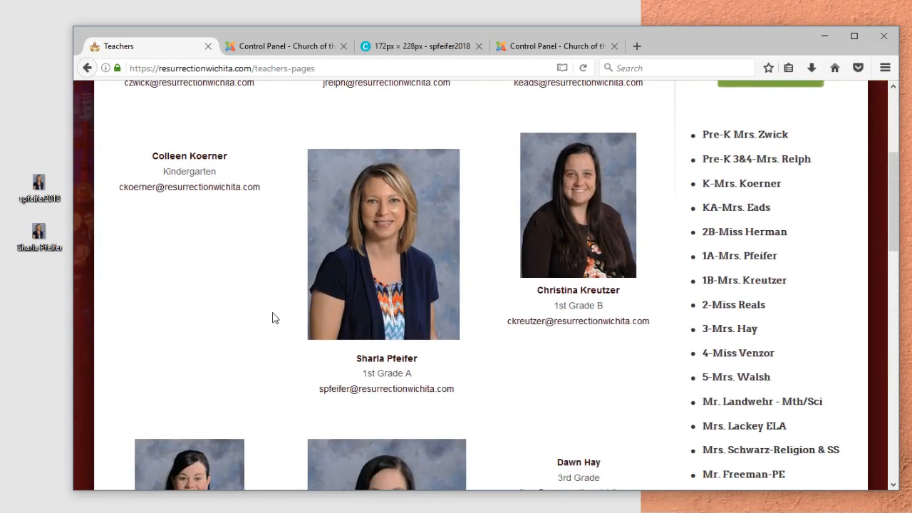
Open the administrator's Article Manager and show the category choices for filtering the article list
left_click(288, 50)
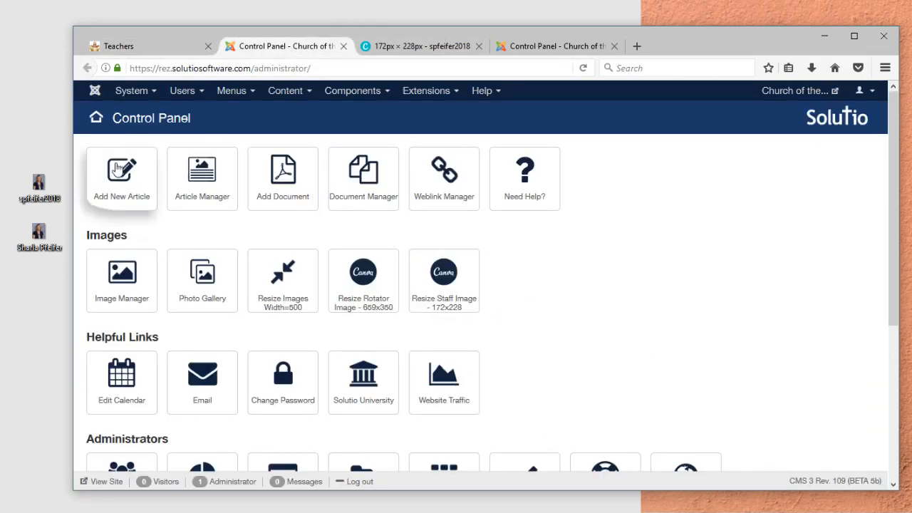
left_click(198, 174)
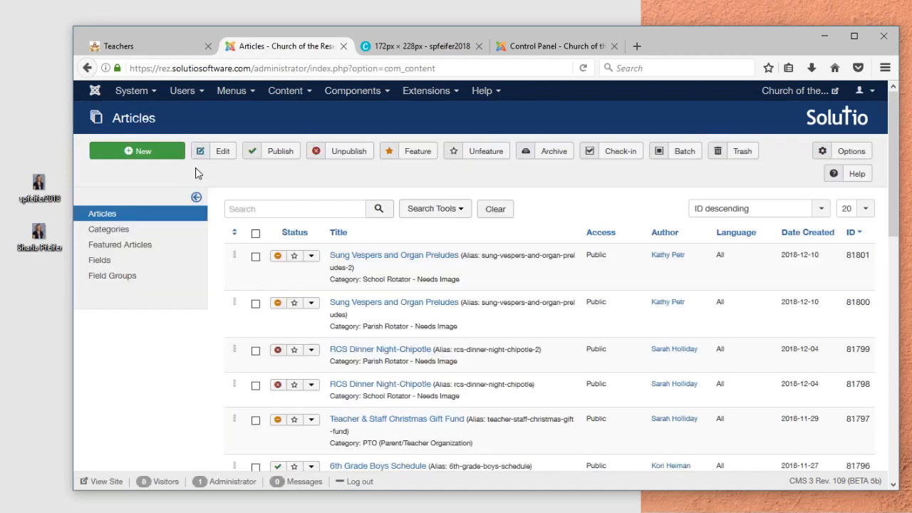
left_click(453, 208)
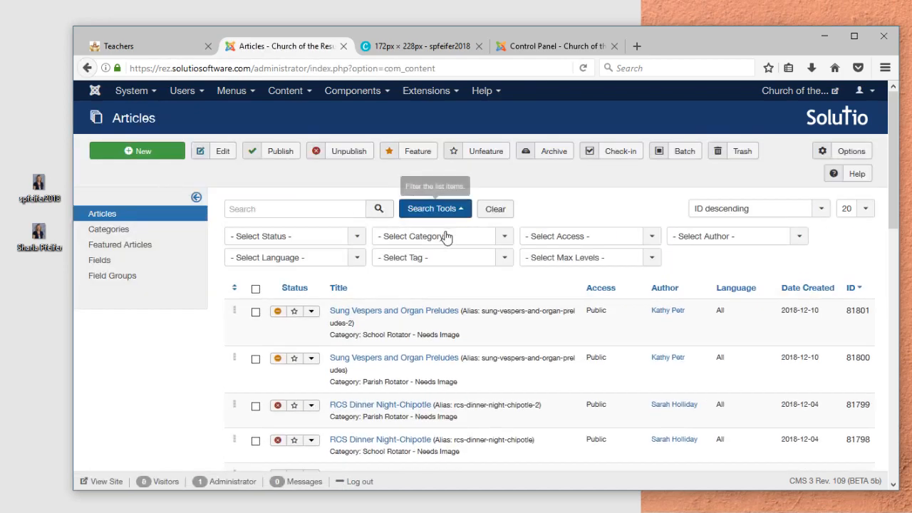
left_click(447, 236)
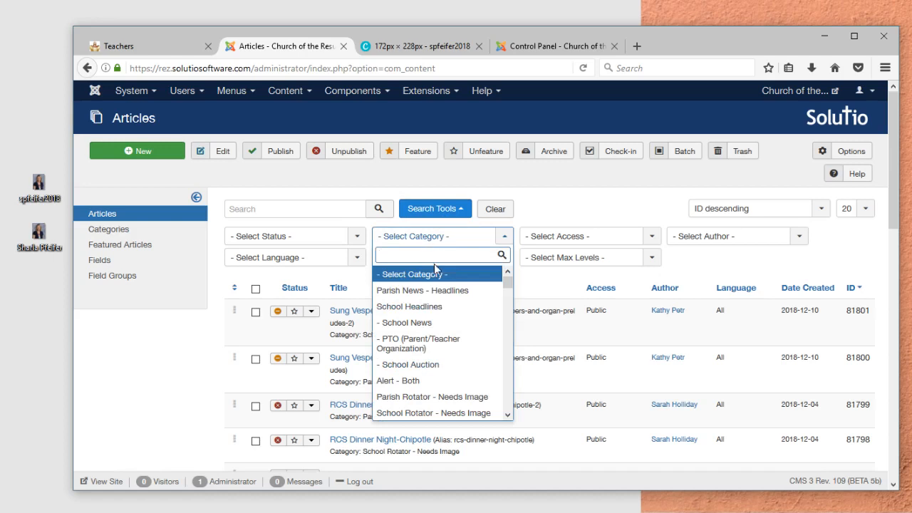
type("staff")
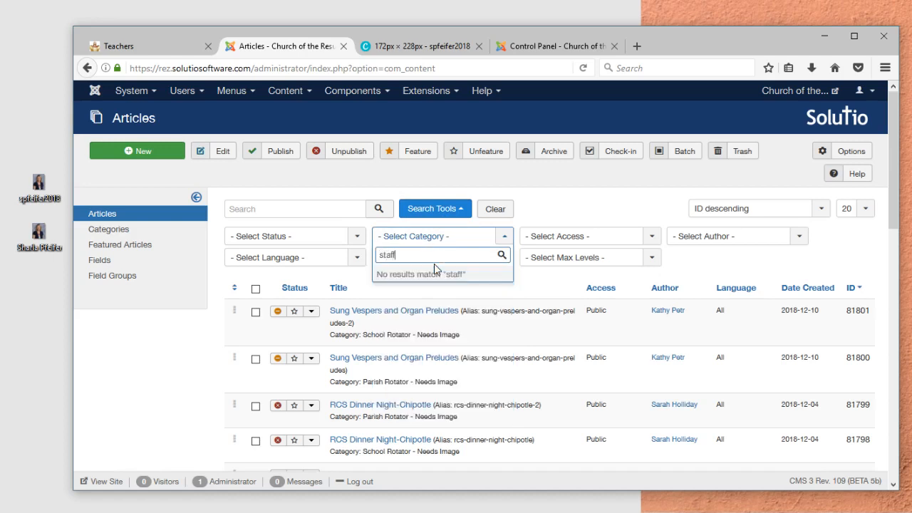
key("BackSpace")
key("BackSpace")
key("BackSpace")
key("BackSpace")
key("BackSpace")
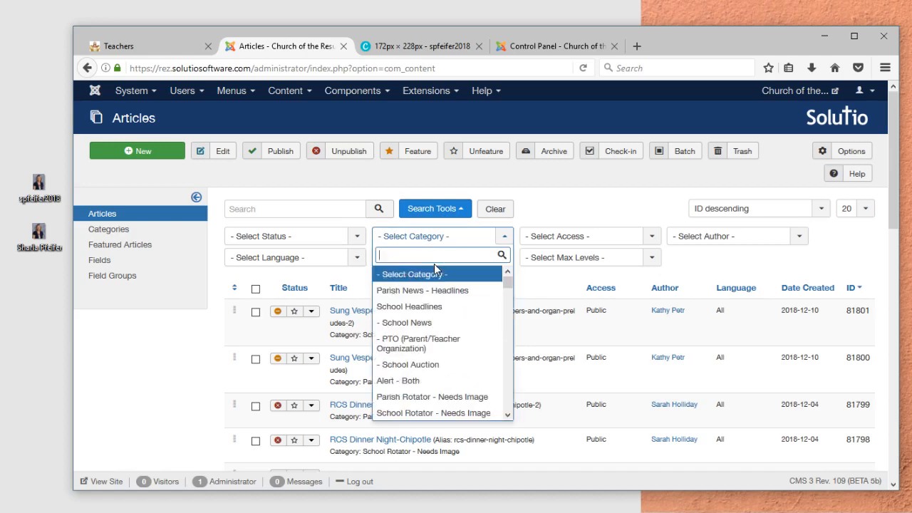
Filter the article list to the Teachers category
type("teache")
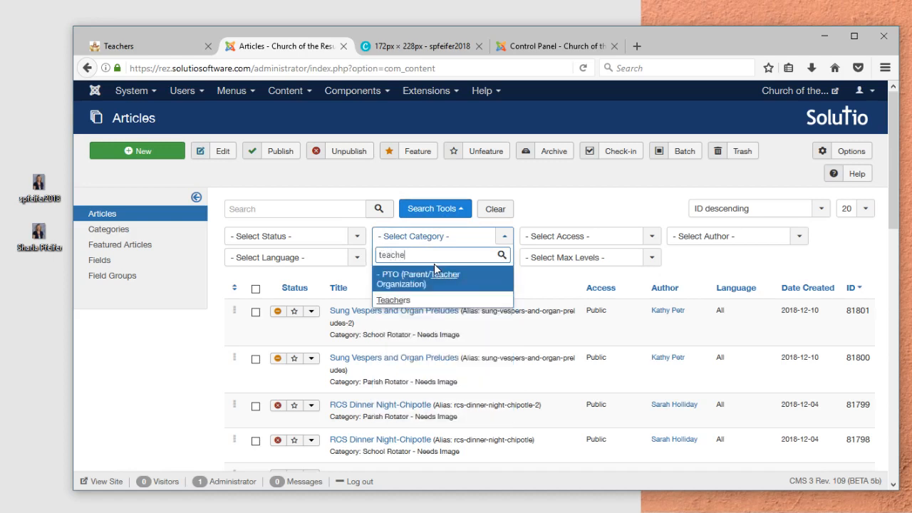
key("Down")
key("Return")
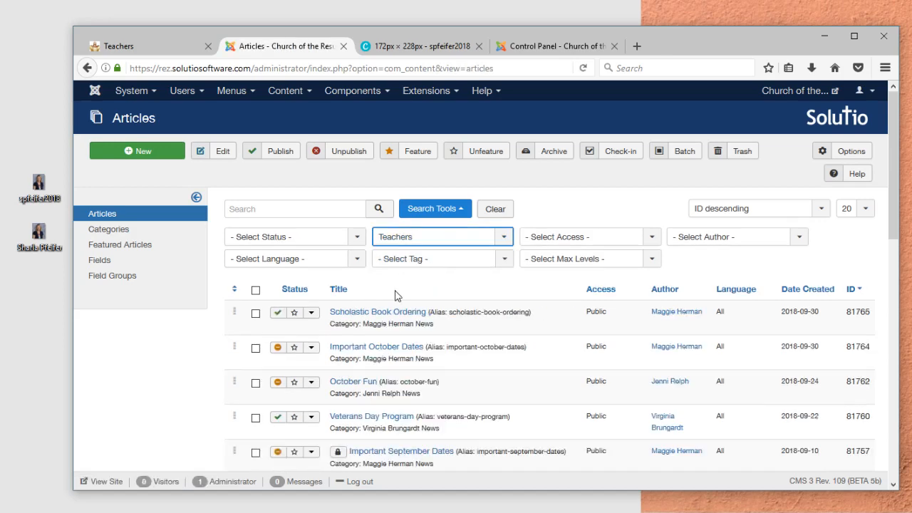
Limit the Teachers article list to a maximum of 1 category level
scroll(400, 296, "down", 2)
scroll(379, 266, "down", 7)
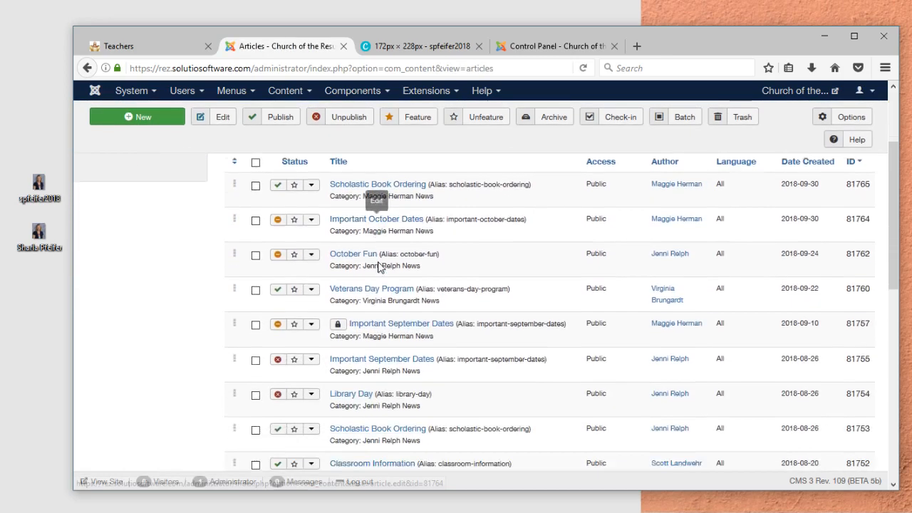
scroll(378, 262, "down", 7)
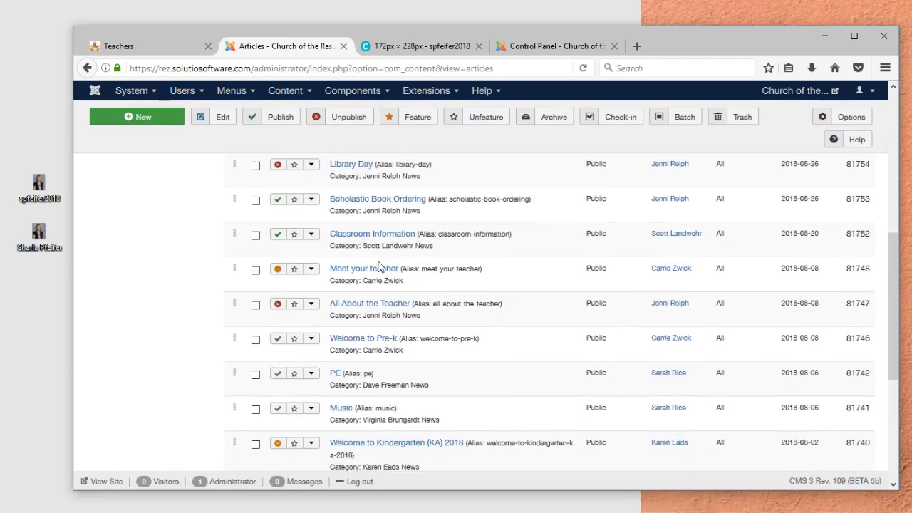
scroll(378, 261, "up", 16)
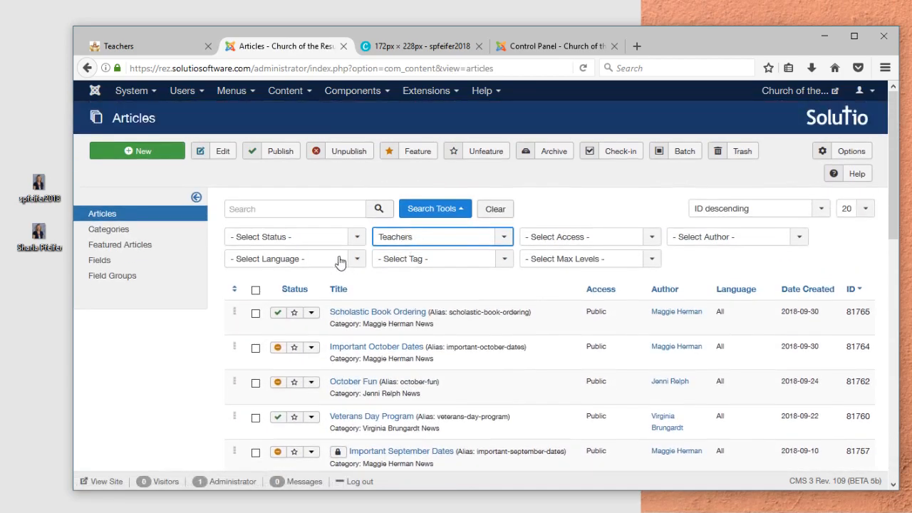
left_click(548, 262)
left_click(551, 314)
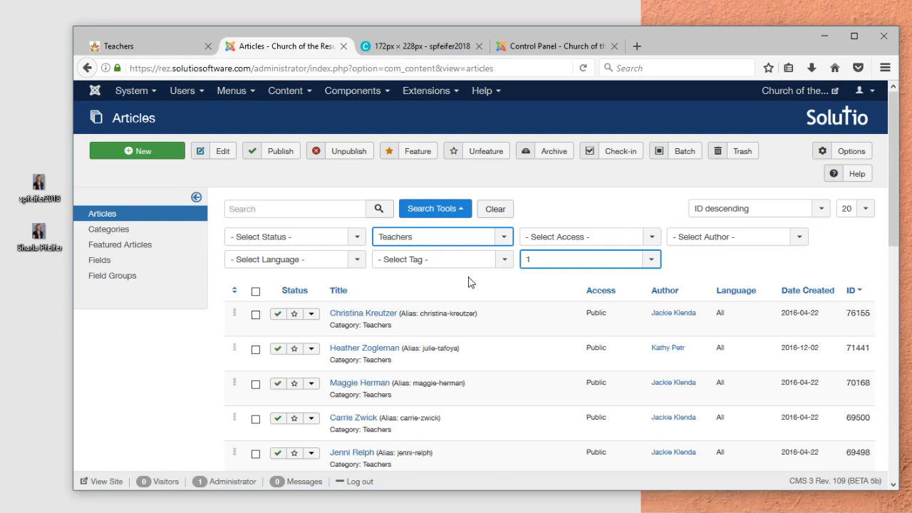
left_click(541, 264)
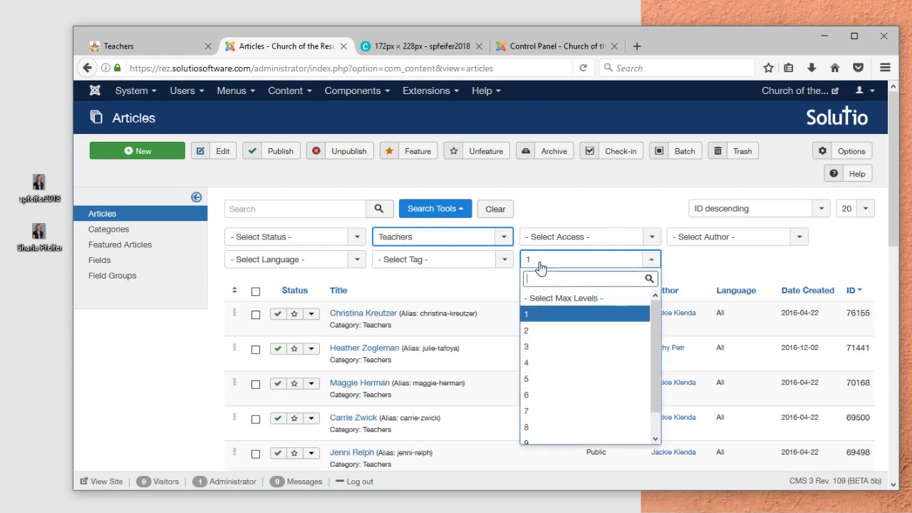
left_click(540, 317)
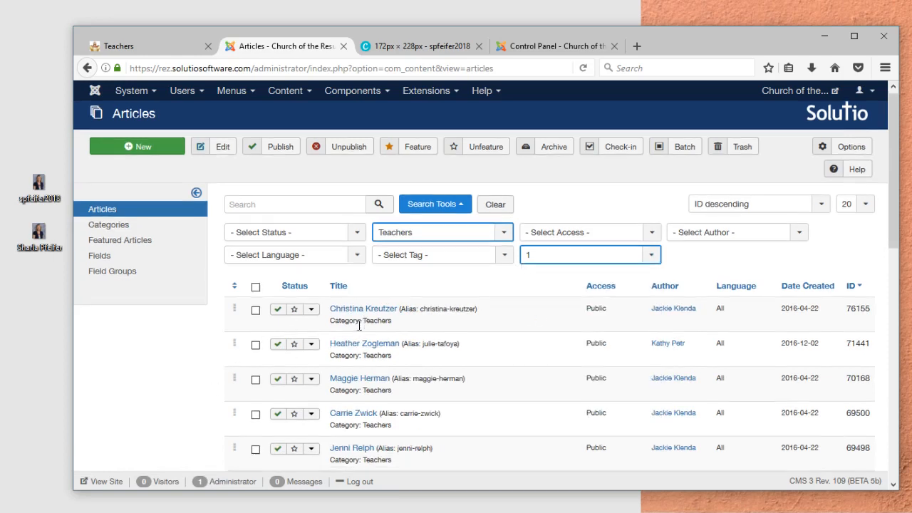
Check which teacher's photo needs replacing on the public page, and open the 1st Grade A teacher's article for editing
scroll(359, 321, "down", 3)
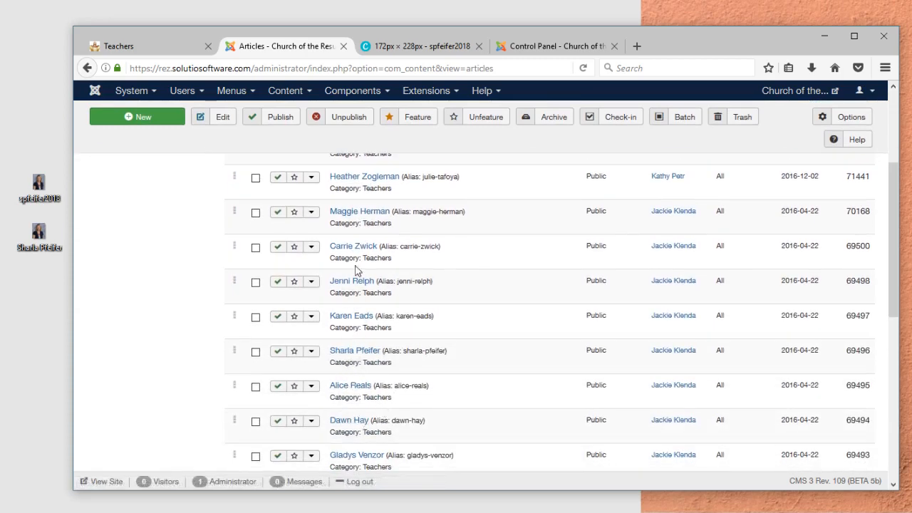
scroll(354, 294, "up", 5)
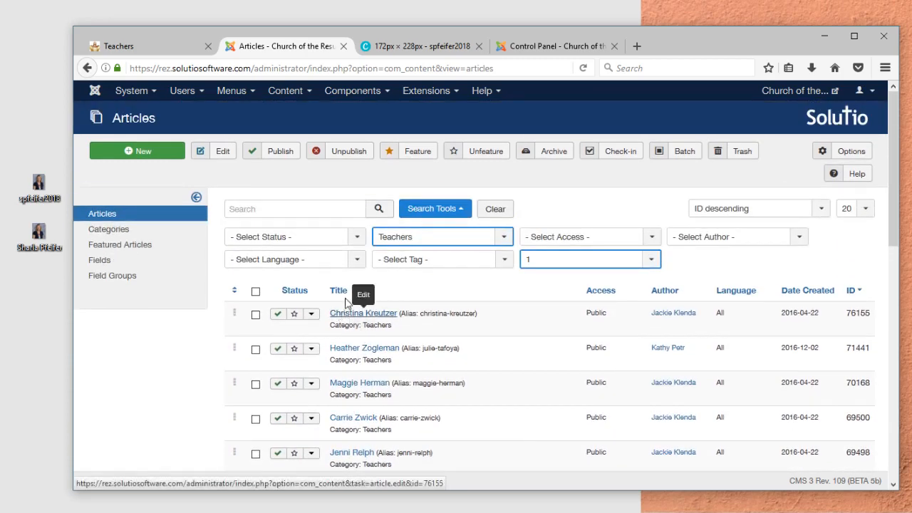
left_click(131, 46)
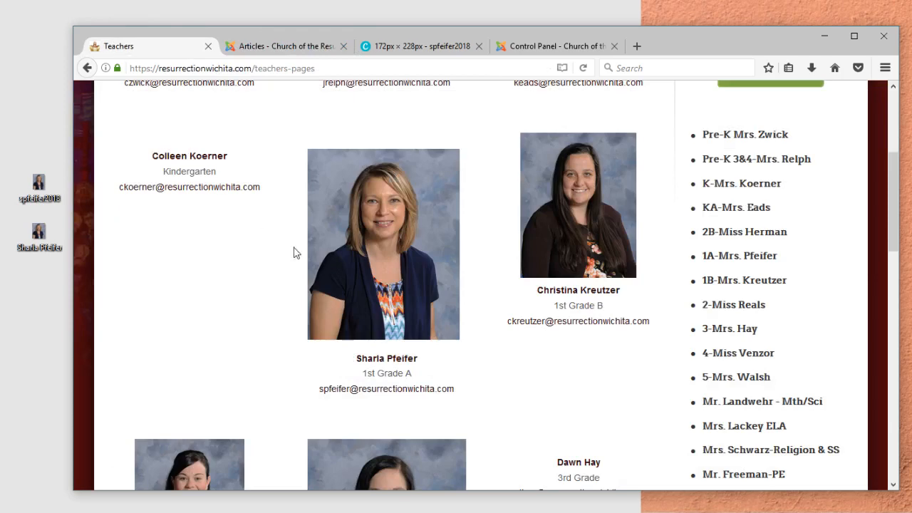
left_click(292, 47)
scroll(329, 360, "down", 5)
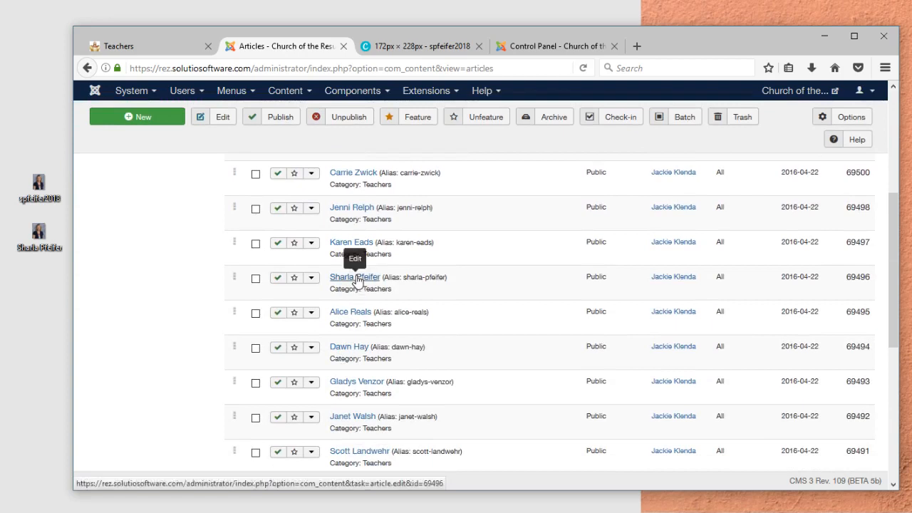
left_click(356, 278)
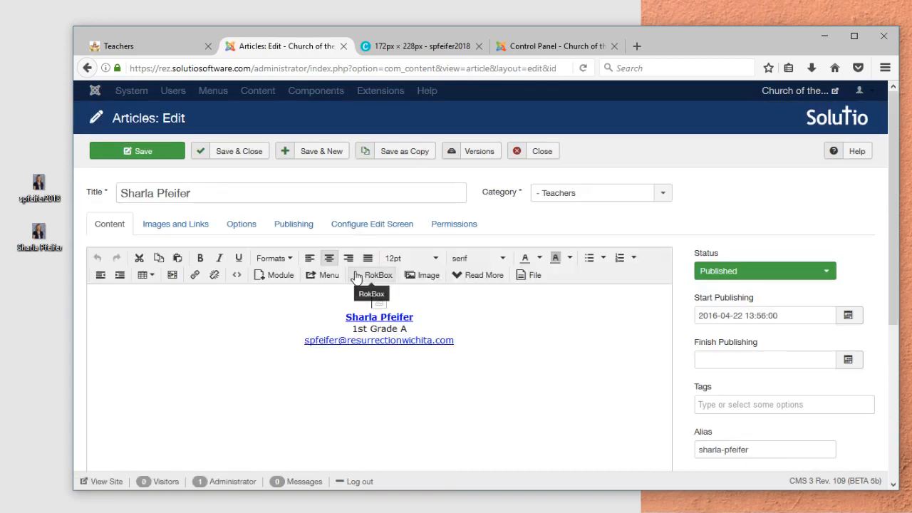
Delete the image placeholder above the teacher's name in the article body and leave an empty line in its place
left_click(291, 332)
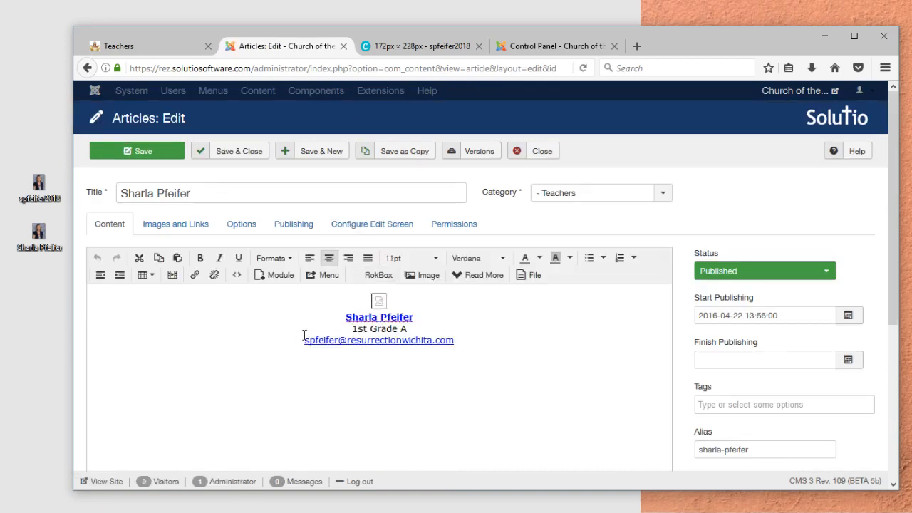
left_click(394, 299)
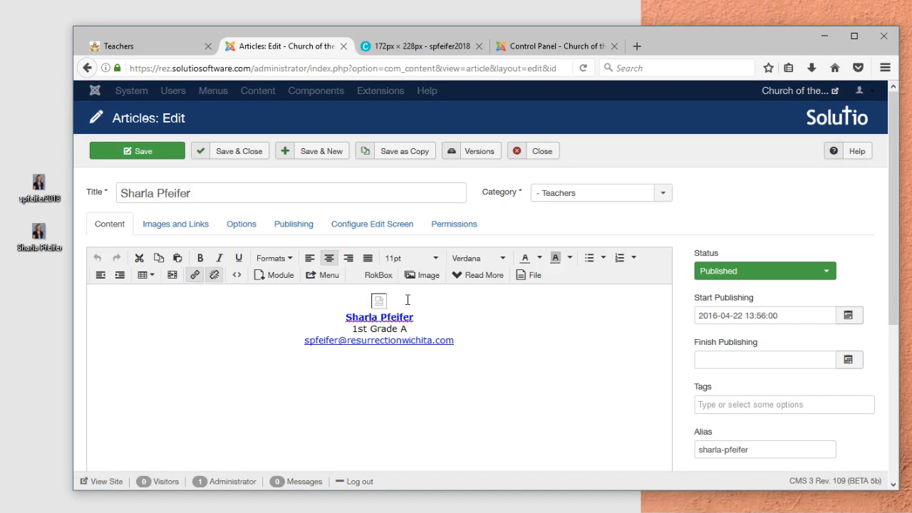
left_click(344, 315)
key("BackSpace")
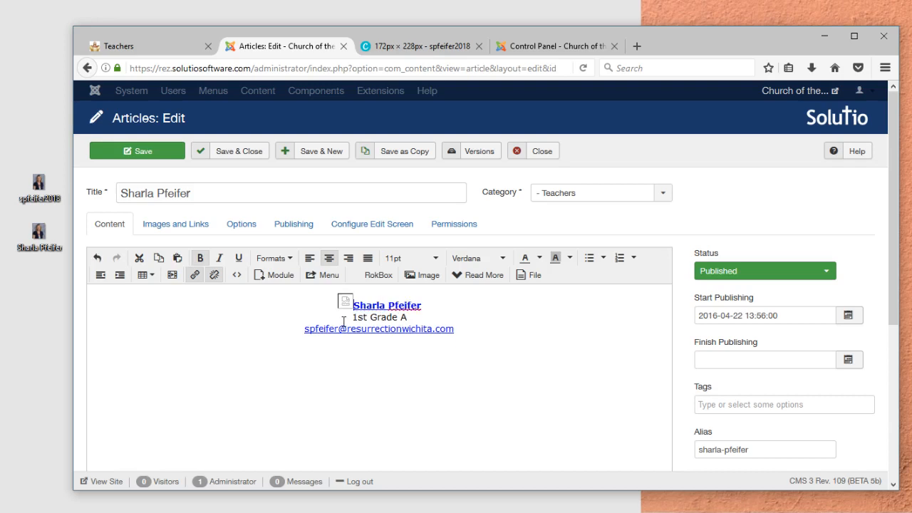
key("BackSpace")
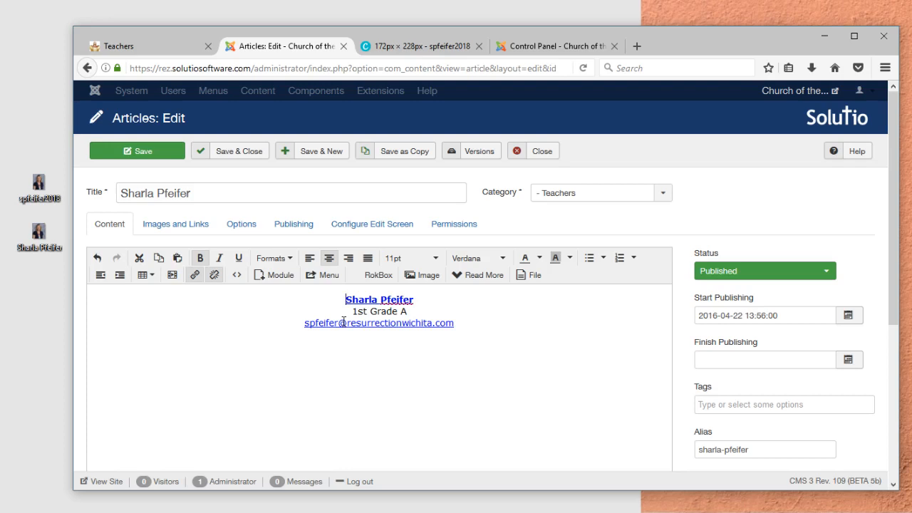
key("Return")
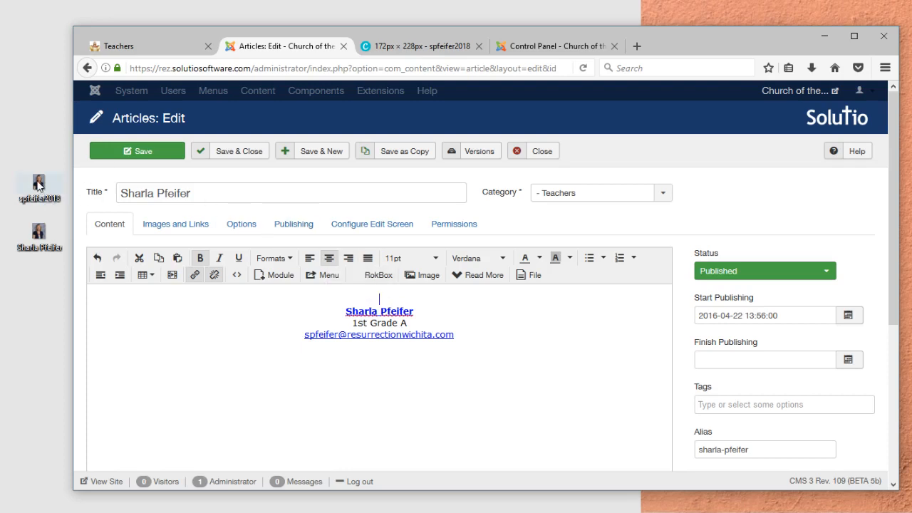
Insert the 172 x 228 staff photo from the desktop on the empty line above the teacher's name and save the article
left_click_drag(38, 184, 385, 309)
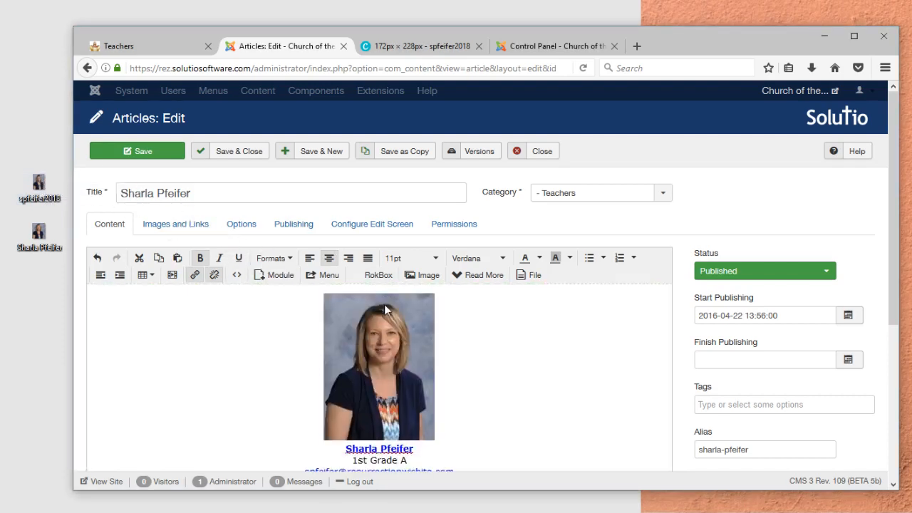
scroll(572, 354, "down", 3)
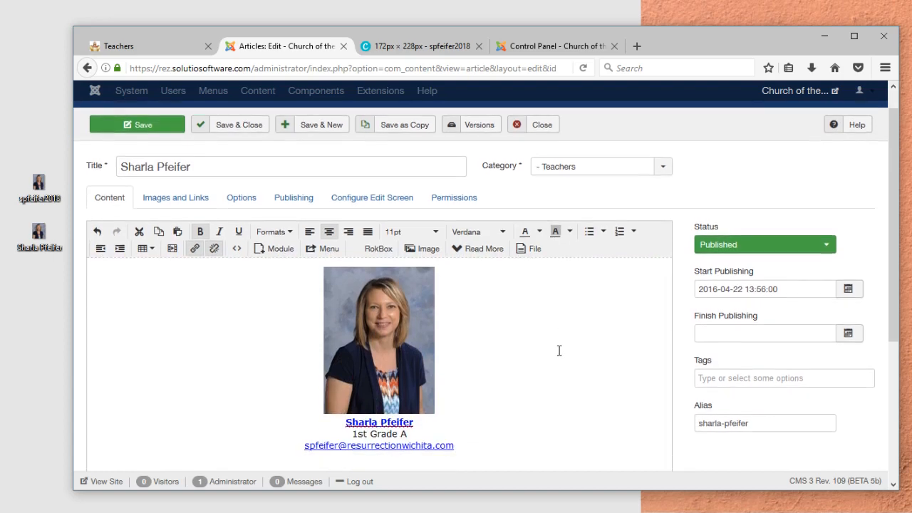
left_click(158, 120)
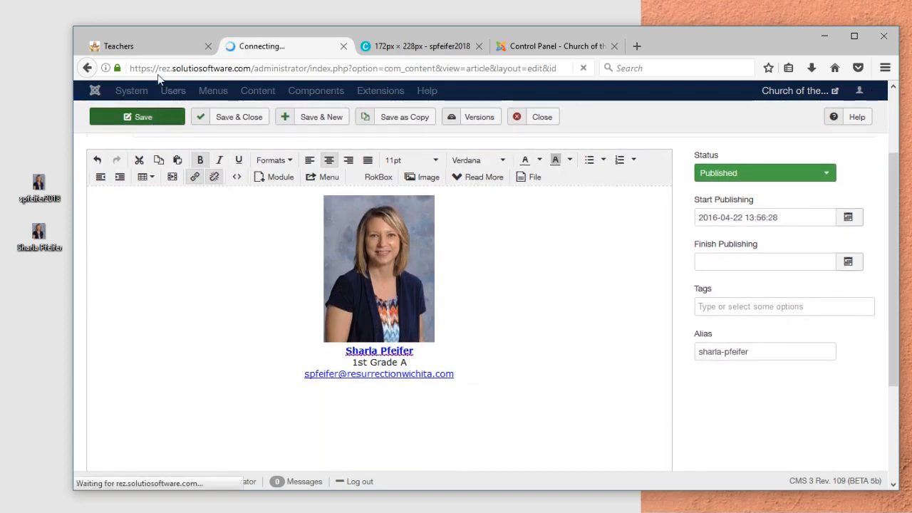
Reload the public Teachers page and examine the photos in the 1st Grade A teacher's entry
left_click(142, 46)
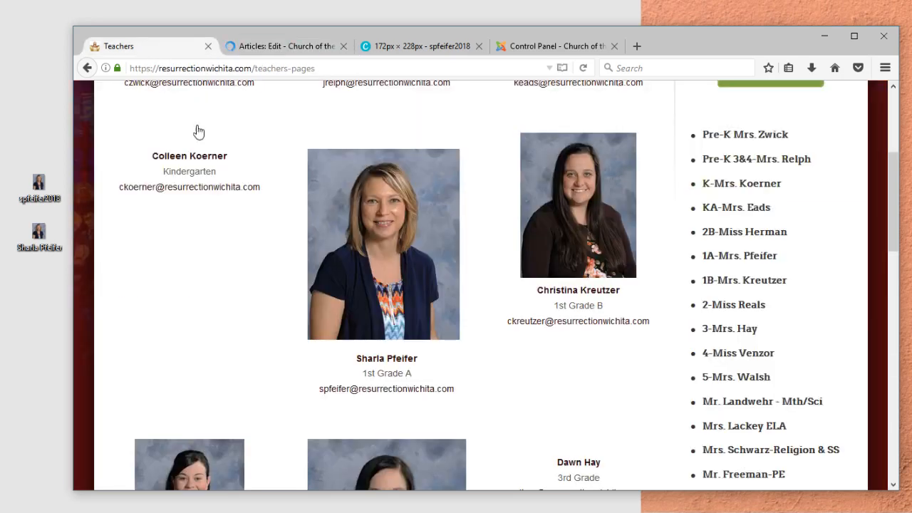
left_click(583, 67)
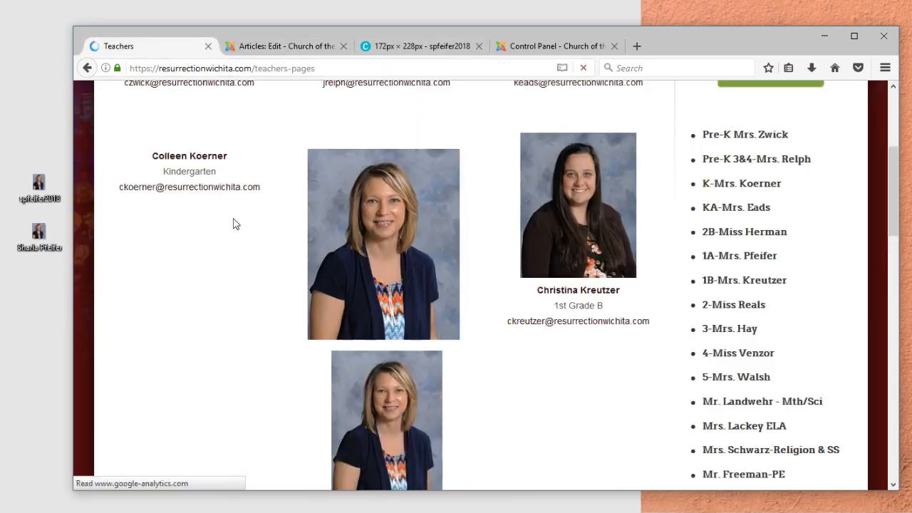
scroll(428, 305, "down", 5)
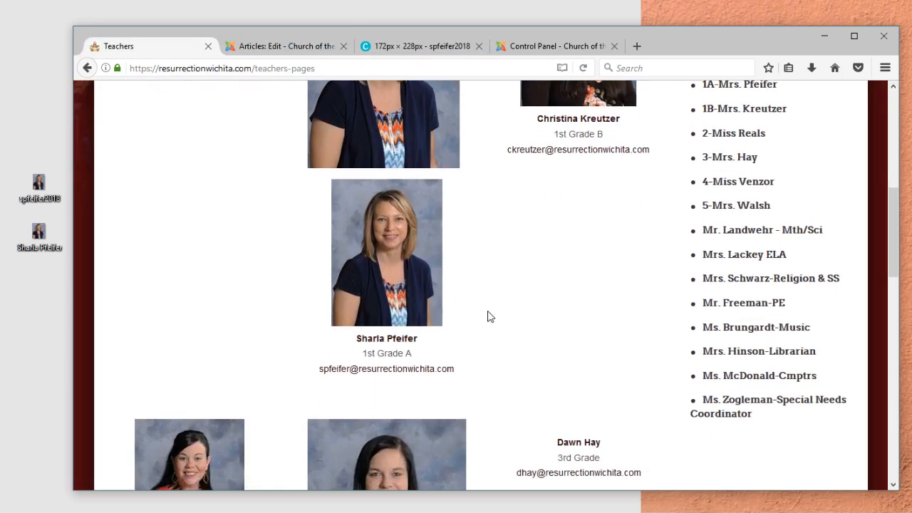
scroll(492, 317, "up", 5)
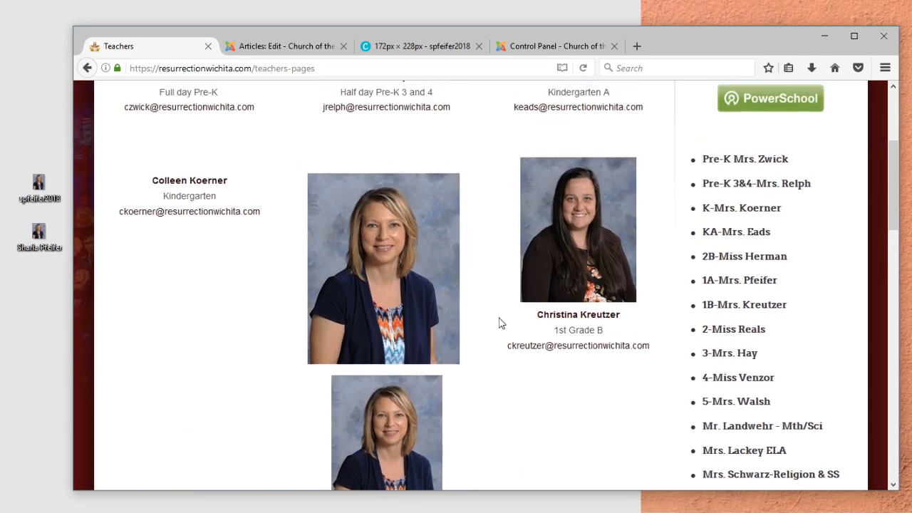
scroll(492, 307, "down", 3)
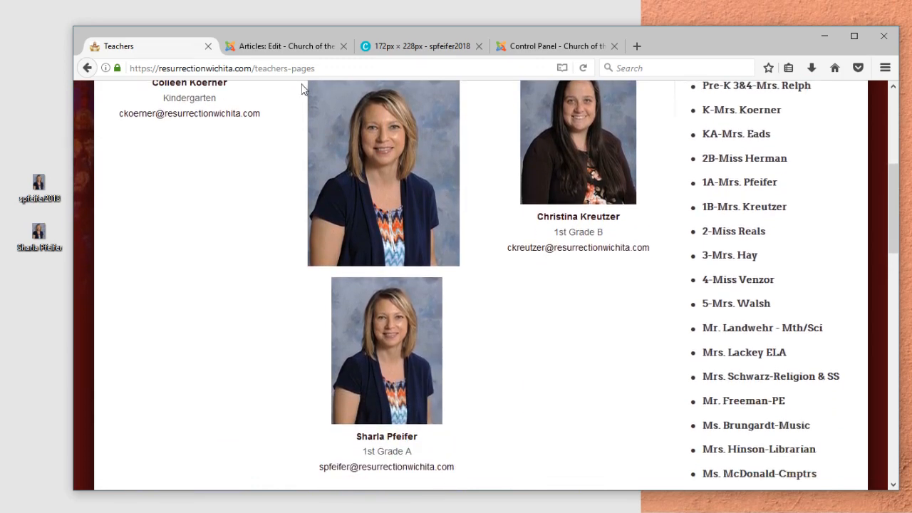
Clear the Intro Image of the 1st Grade A teacher's article and save the article
left_click(291, 47)
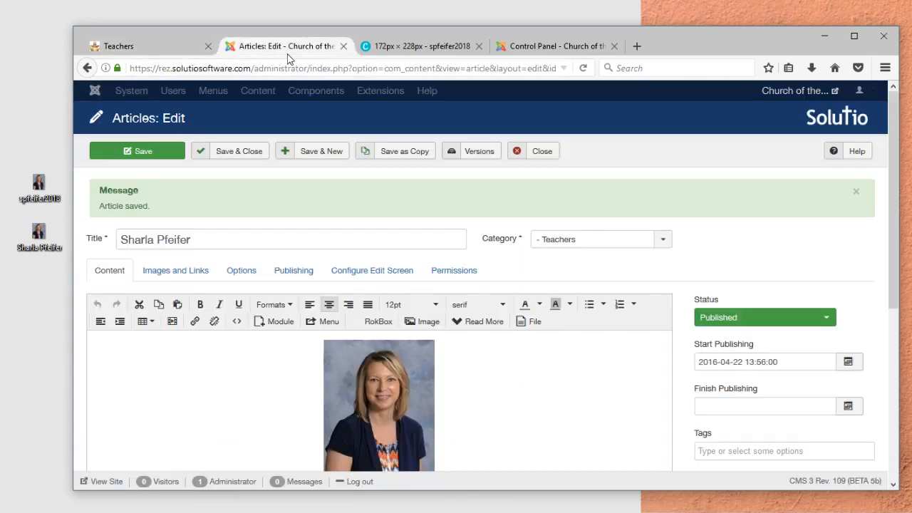
left_click(183, 274)
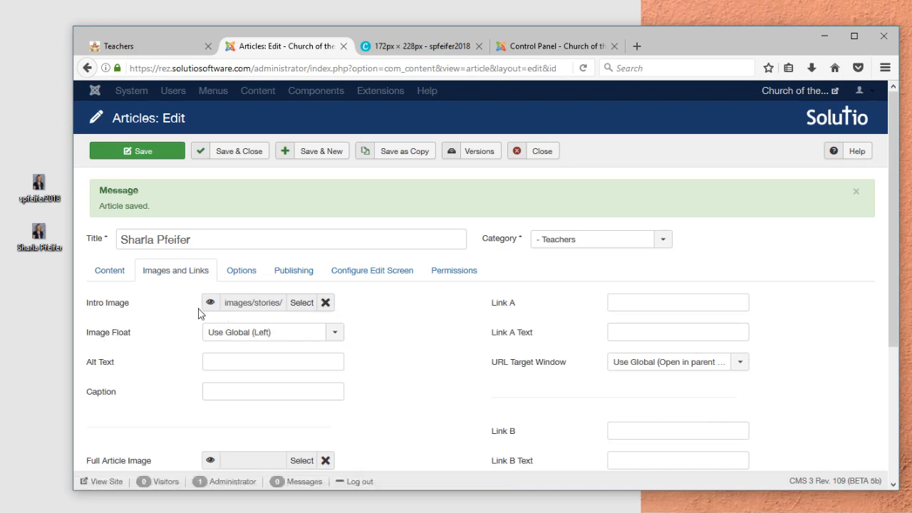
scroll(159, 308, "down", 1)
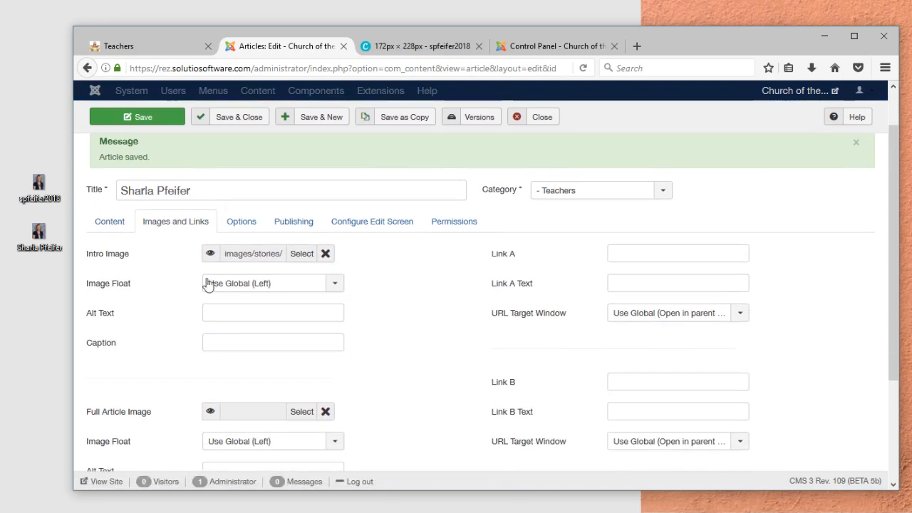
left_click(326, 255)
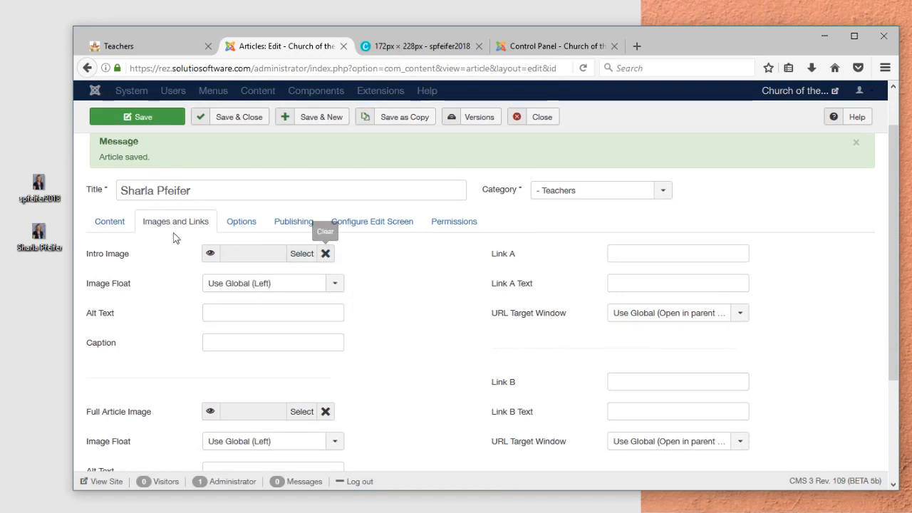
left_click(100, 219)
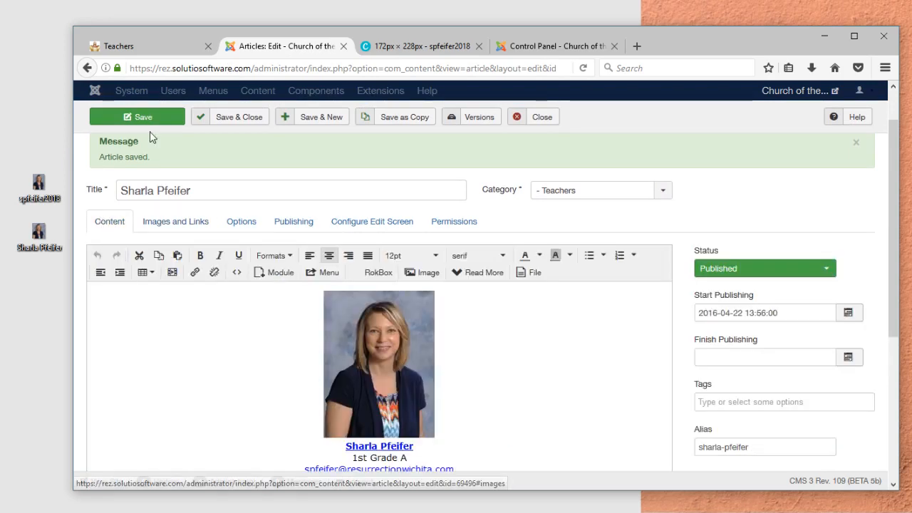
left_click(174, 114)
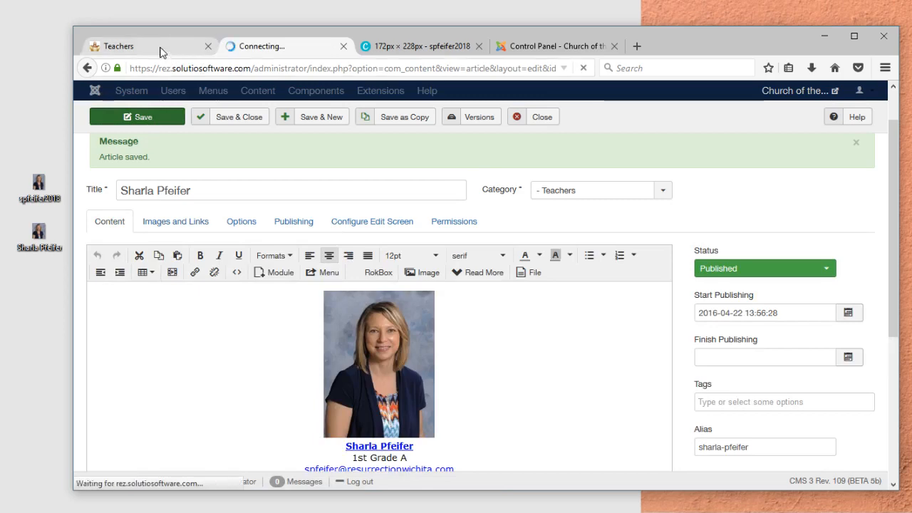
Return to the public Teachers page and reload it to check the 1st Grade A teacher's entry
left_click(161, 48)
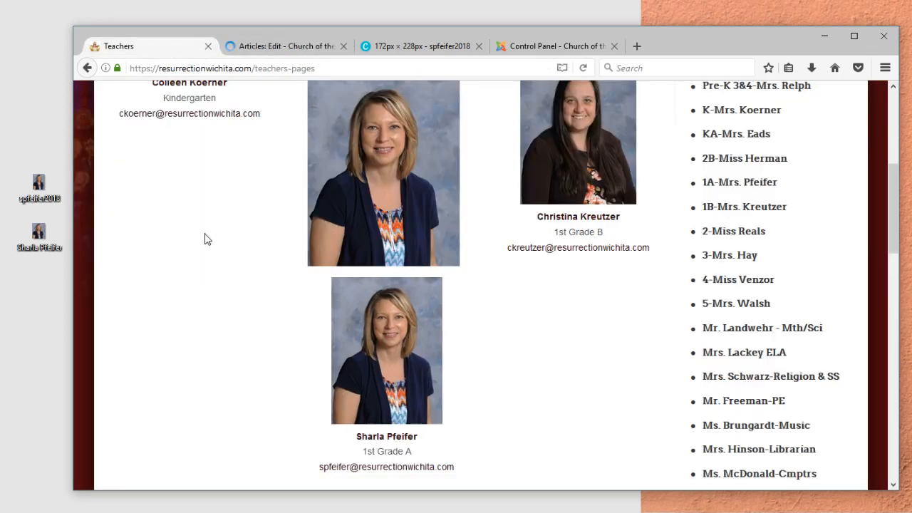
left_click(583, 67)
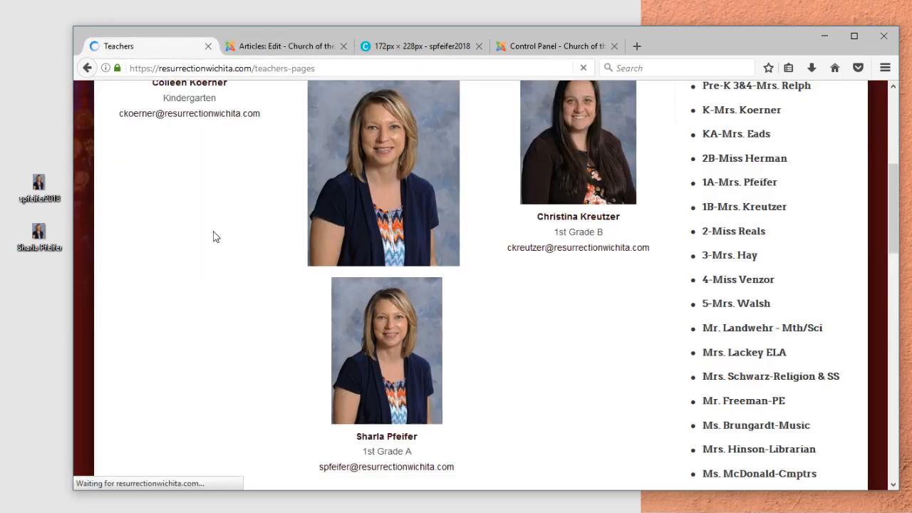